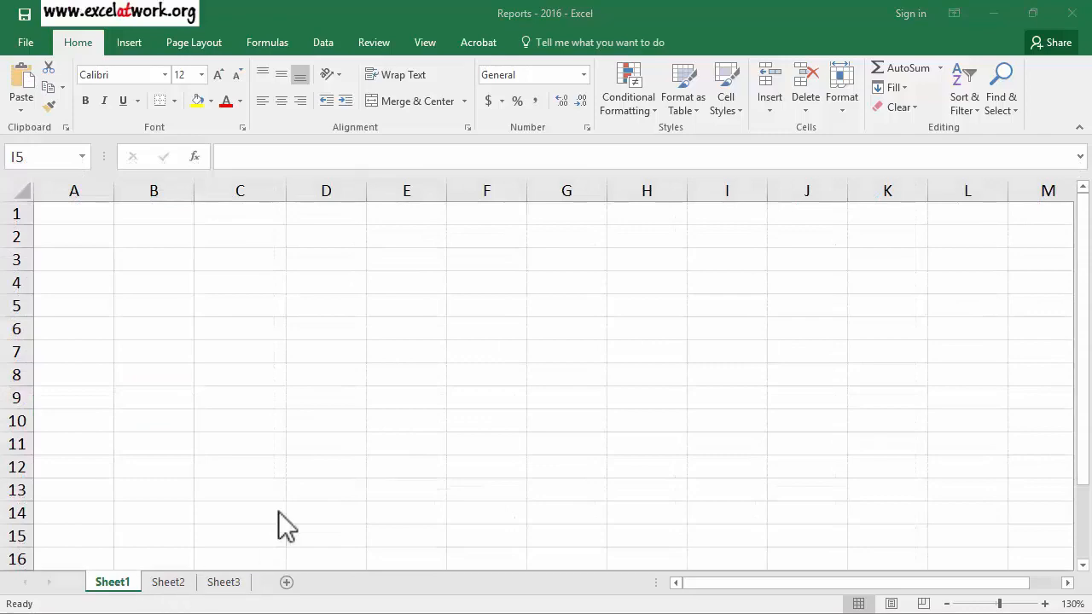
Restore the Reports - 2016 workbook window and the Document.pdf window down from full screen
click(309, 436)
click(1032, 13)
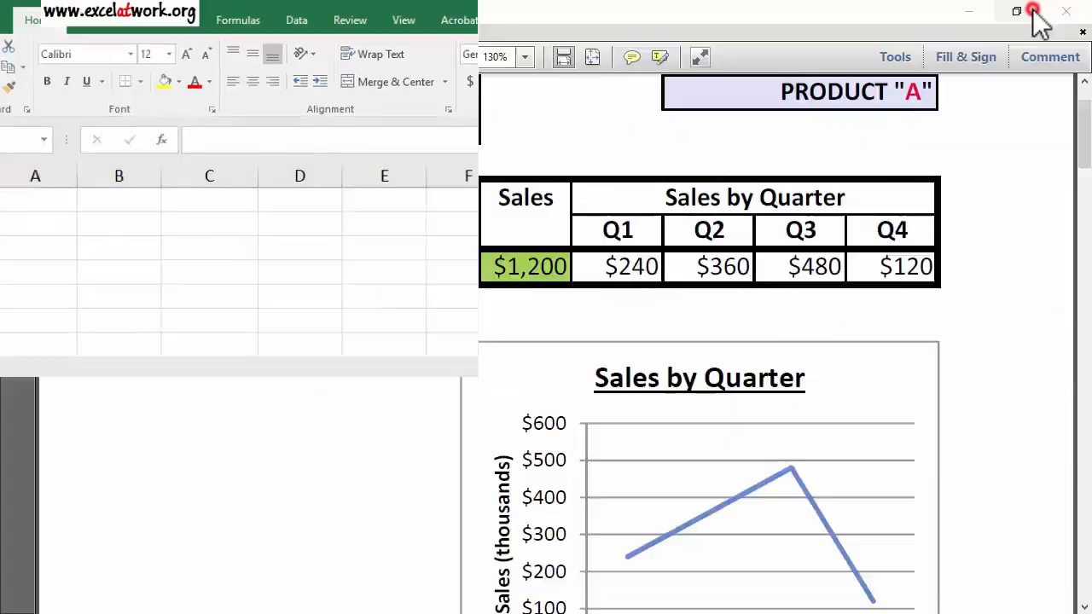
click(989, 152)
click(1016, 11)
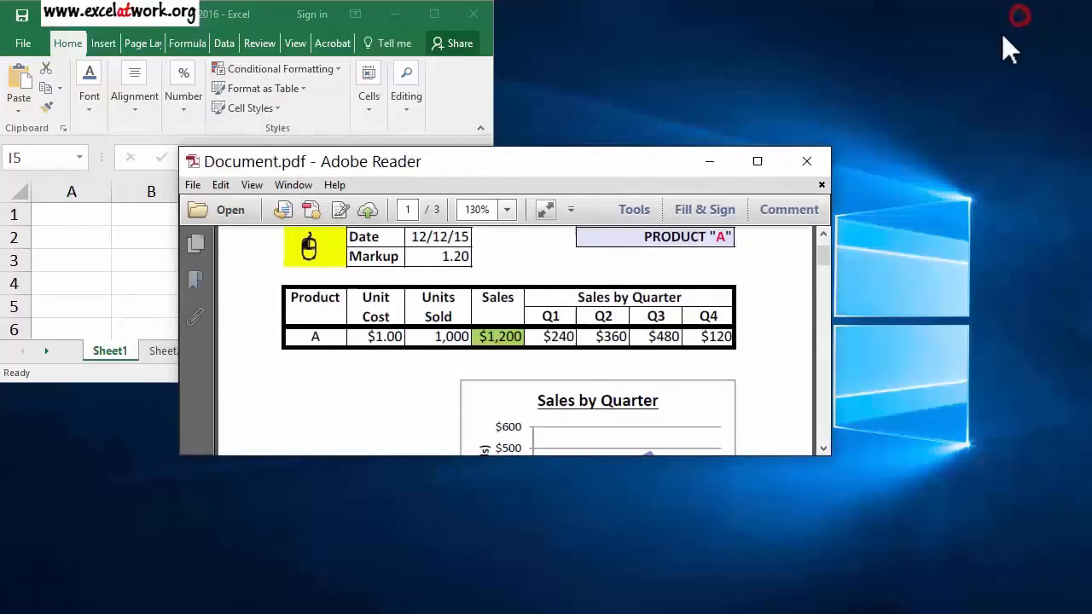
Stack both windows at full screen width, with Document.pdf in the lower half and the Reports - 2016 workbook above it
drag(181, 328, 7, 341)
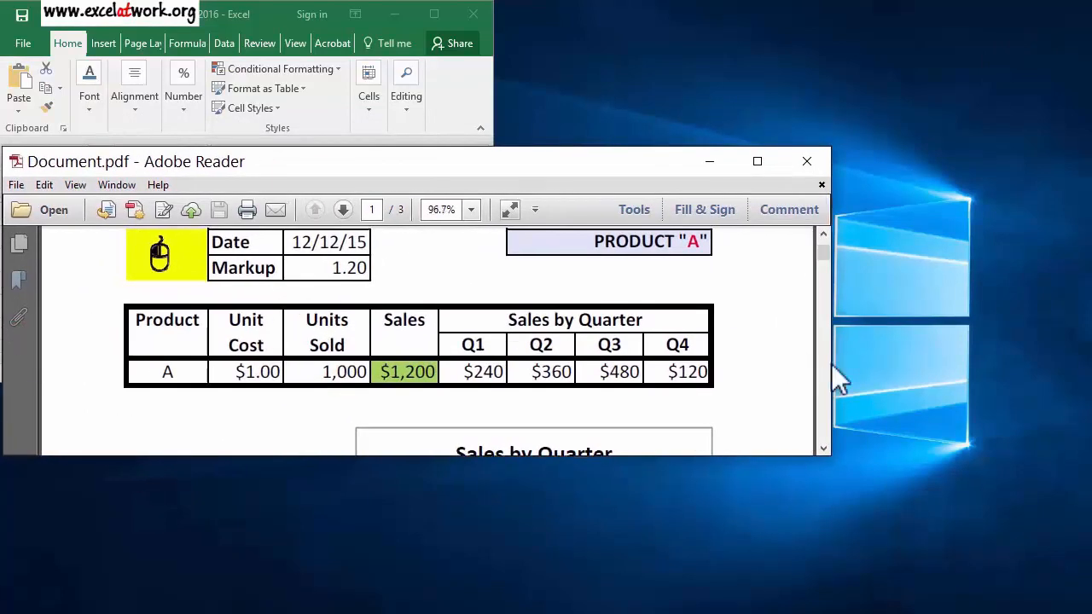
drag(830, 365, 1080, 343)
drag(809, 165, 808, 325)
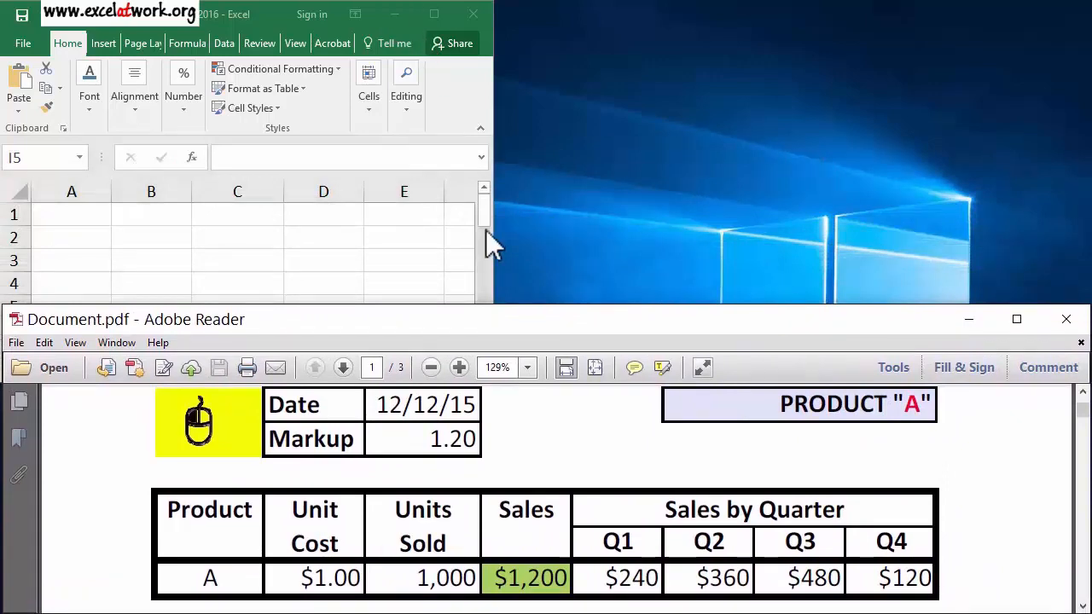
click(239, 20)
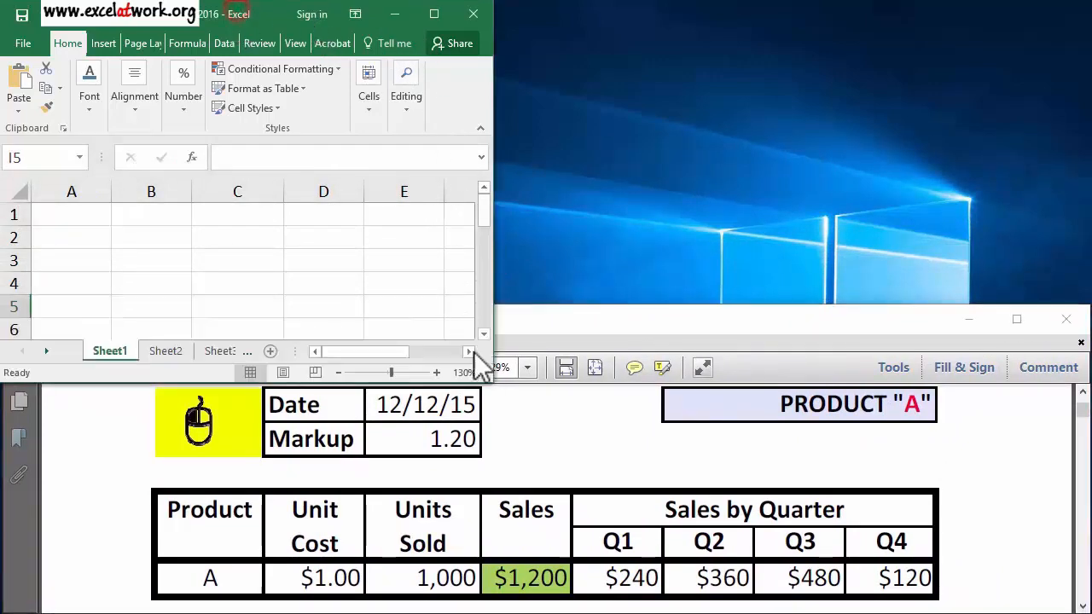
drag(493, 386, 1077, 383)
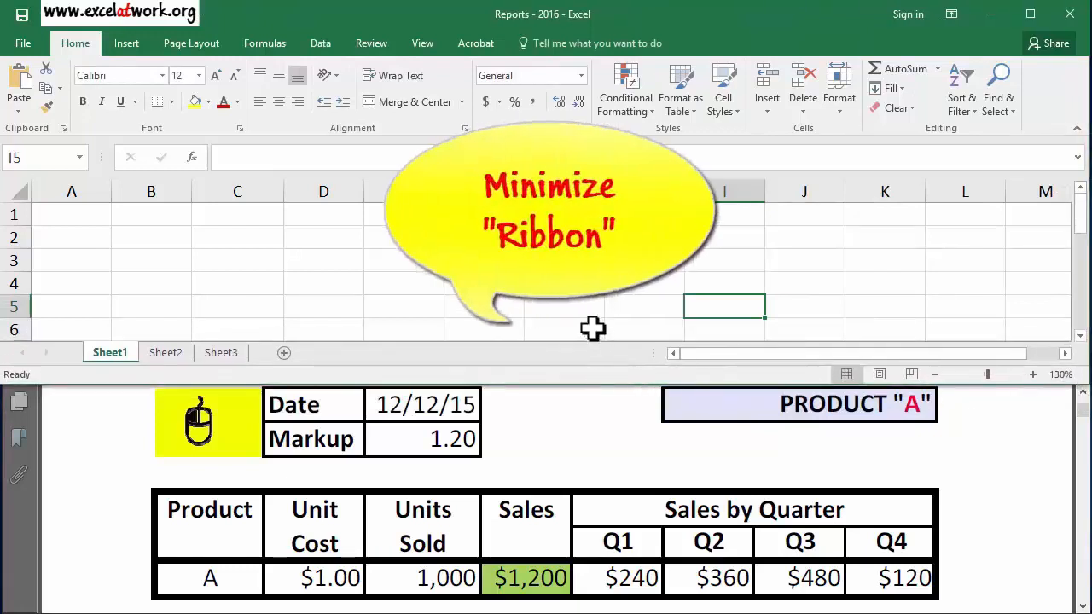
Minimize the workbook's ribbon to show only its tabs and zoom the sheet to 175%
click(952, 15)
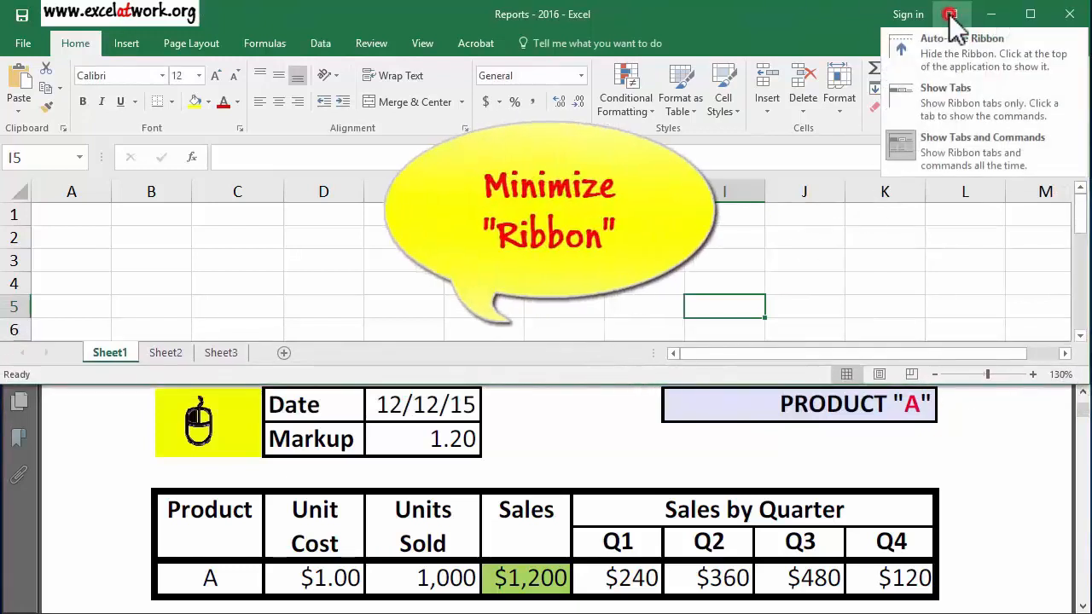
click(942, 100)
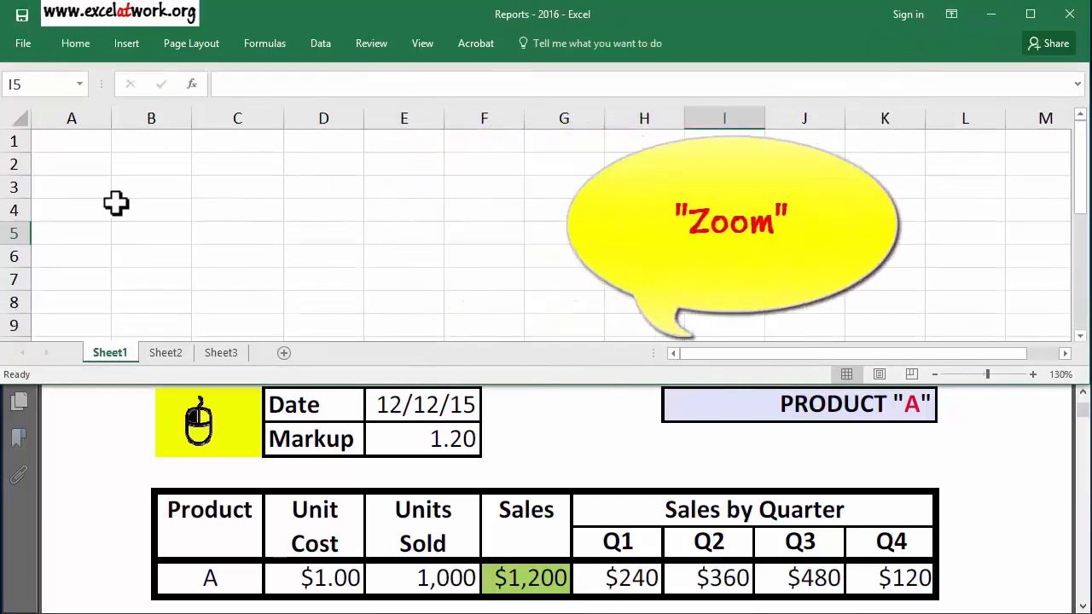
click(113, 203)
ctrl+scroll(89, 211, up, 1)
ctrl+scroll(90, 211, up, 2)
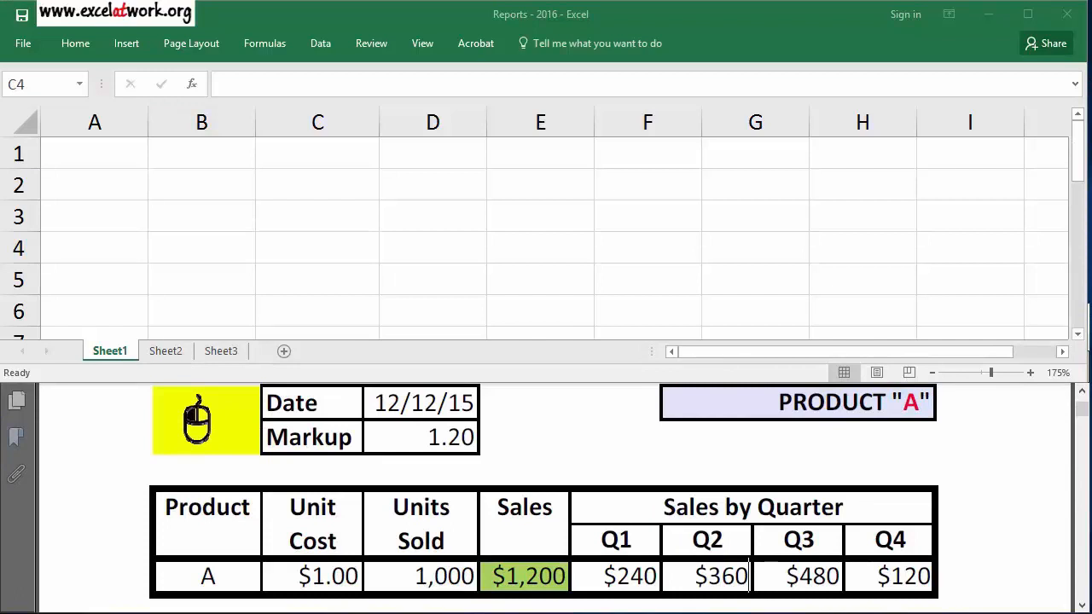
Enter the labels Date in B1 and Markup in B2
click(226, 156)
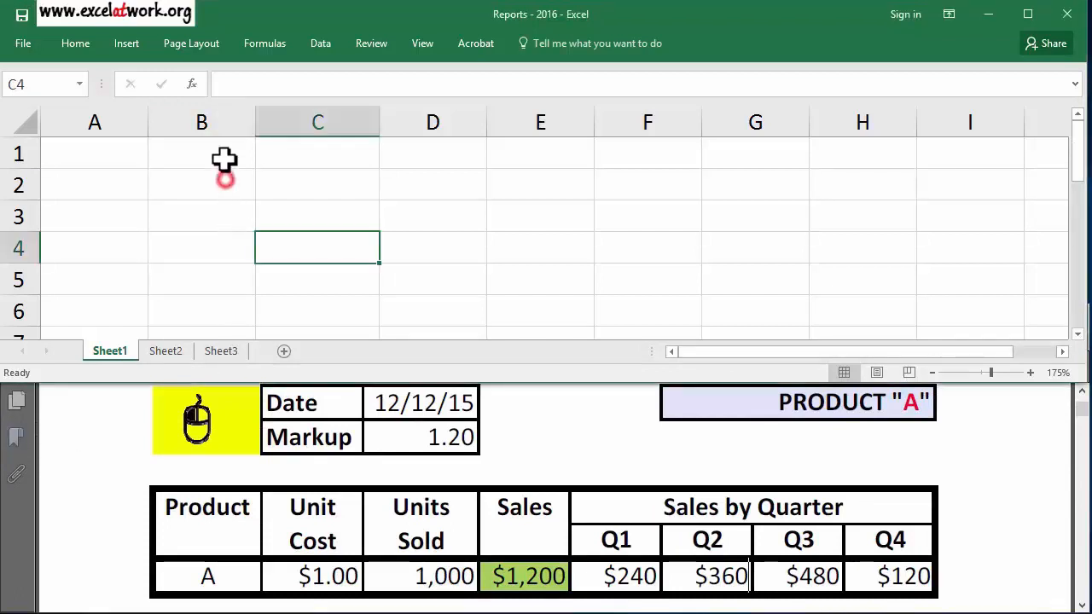
text(Date)
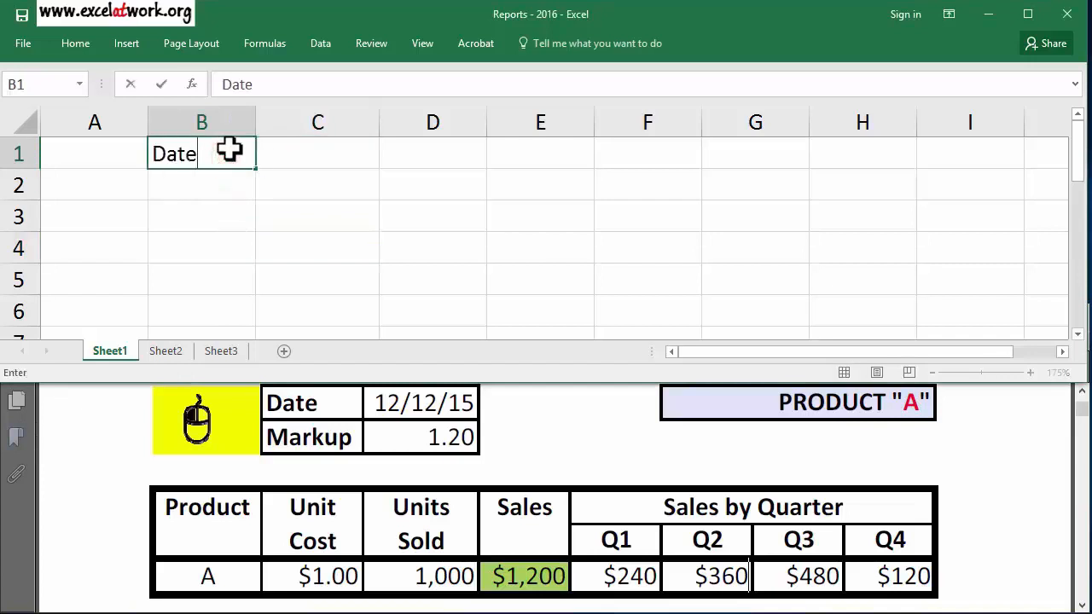
key(Return)
text(Markup)
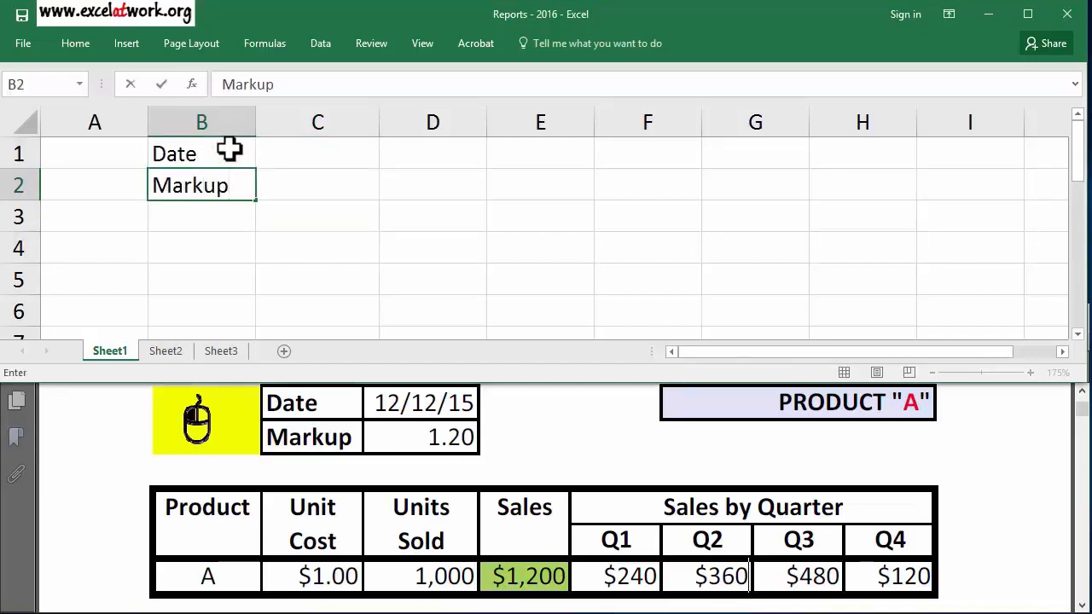
Enter the date 12/12/2015 in C1 and the markup 1.2 in C2
key(Tab)
key(Up)
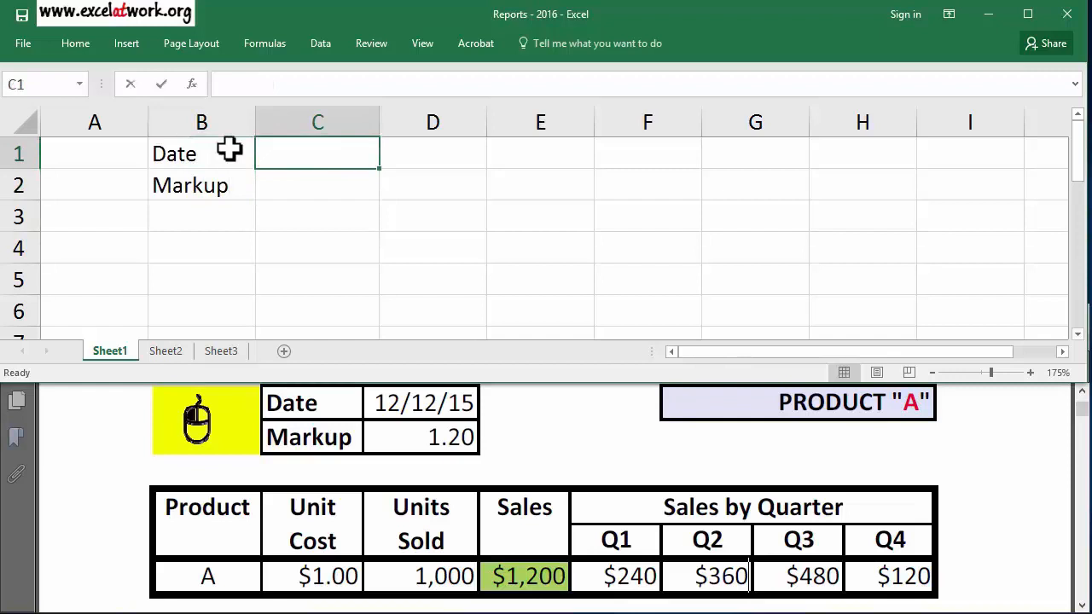
text(12/12/20)
text(15)
key(Return)
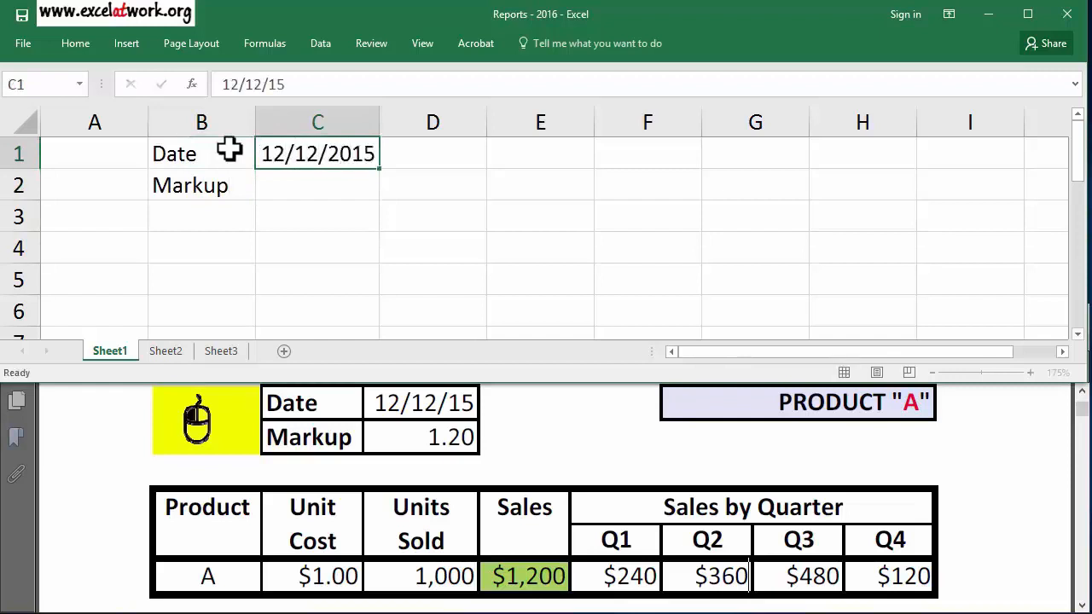
text(1.2)
key(Return)
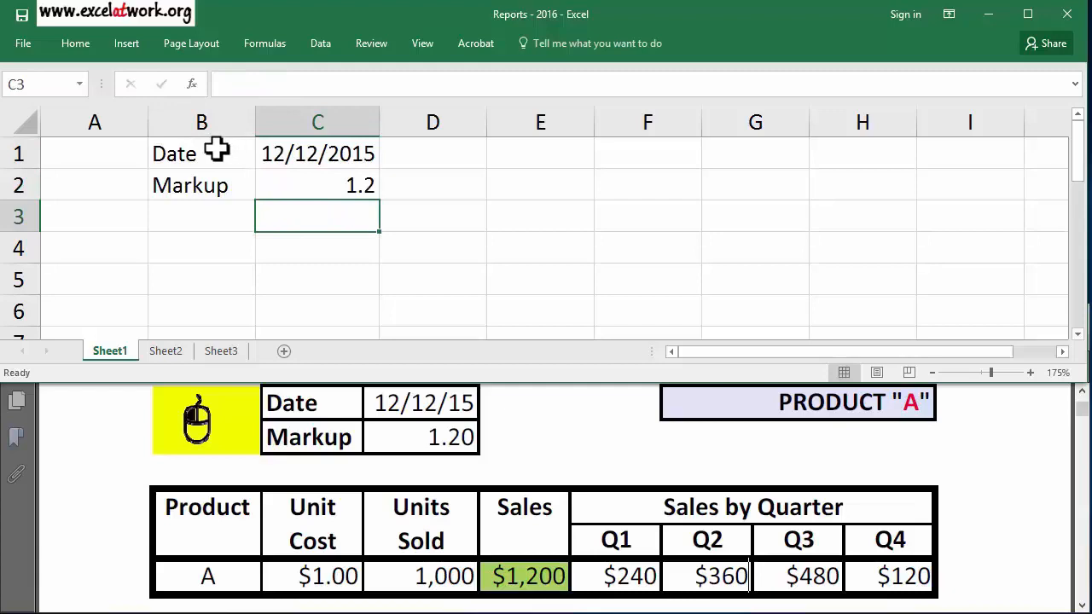
Insert the mouseleft picture at A1 and shrink it to fit within cells A1:A2
click(117, 156)
click(137, 45)
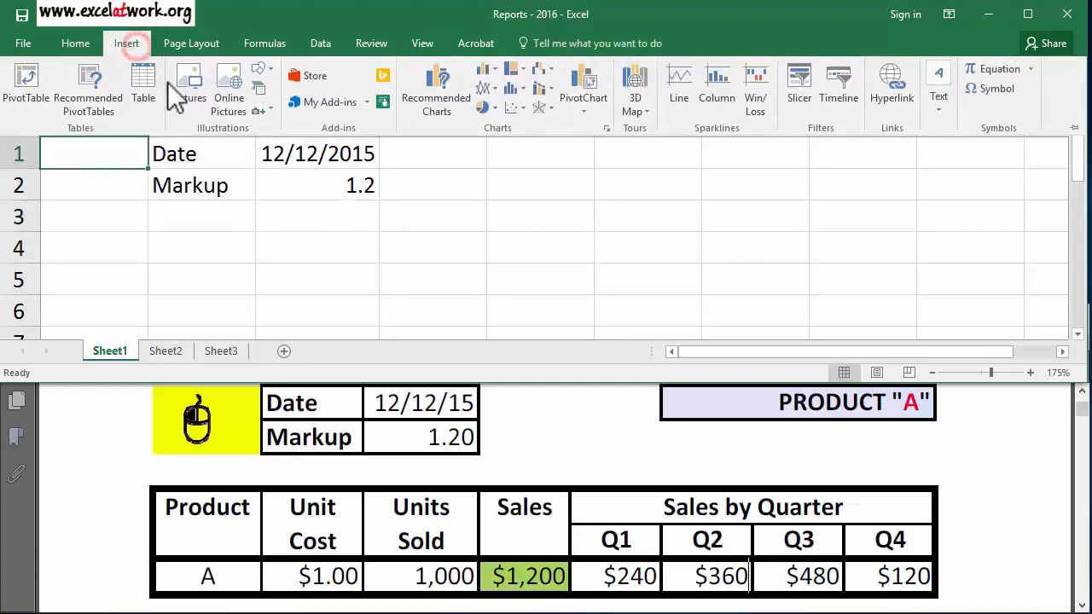
click(179, 81)
click(306, 283)
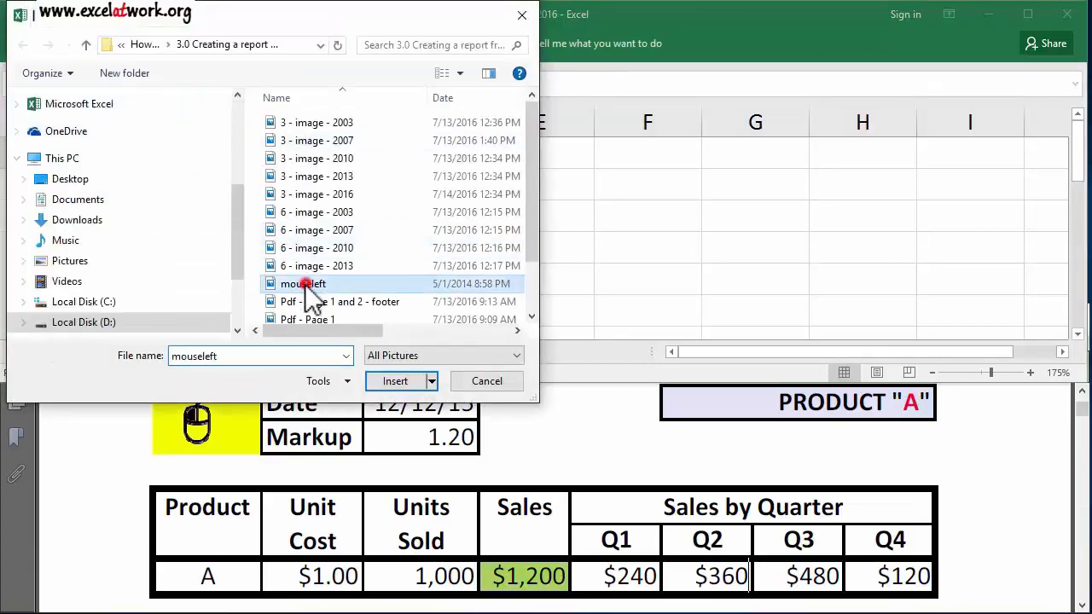
click(395, 382)
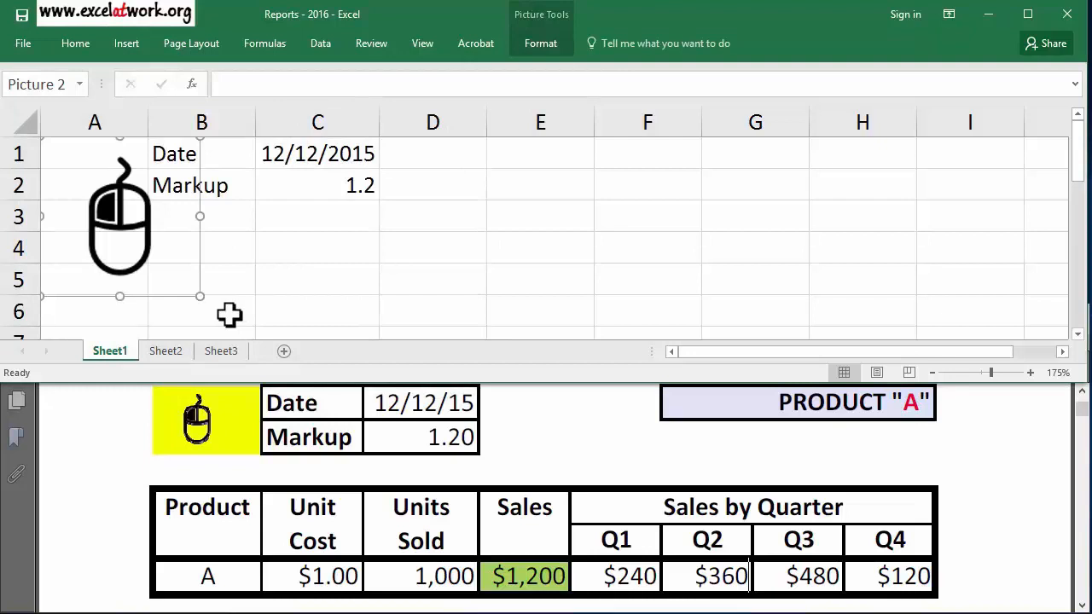
drag(199, 295, 91, 180)
click(223, 240)
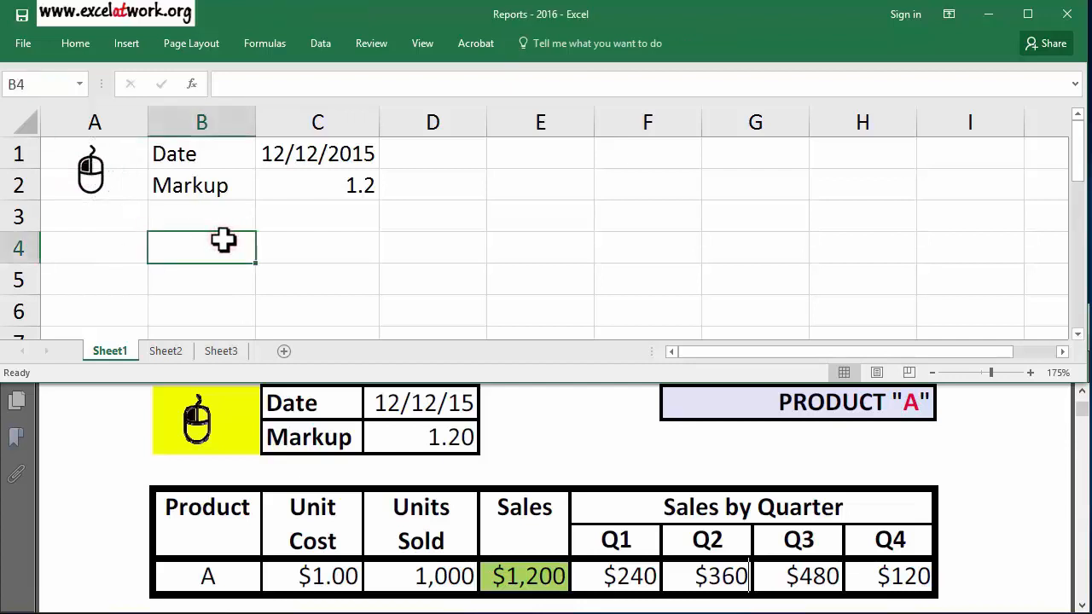
Enter the column headings Product, Unit Cost, Units Sold and Sales in cells A4 to D4
click(127, 246)
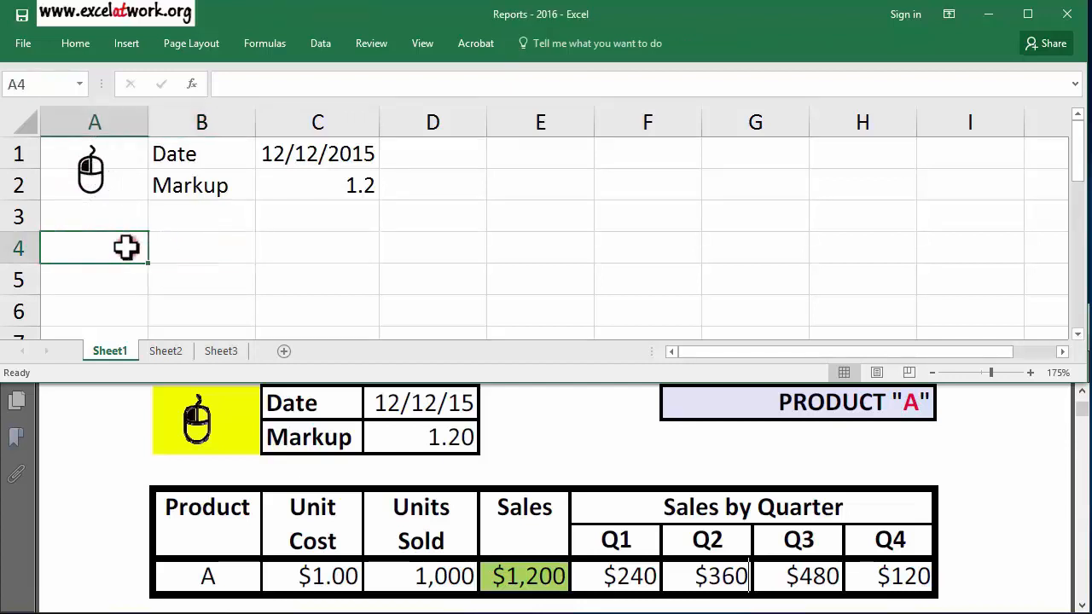
text(Product)
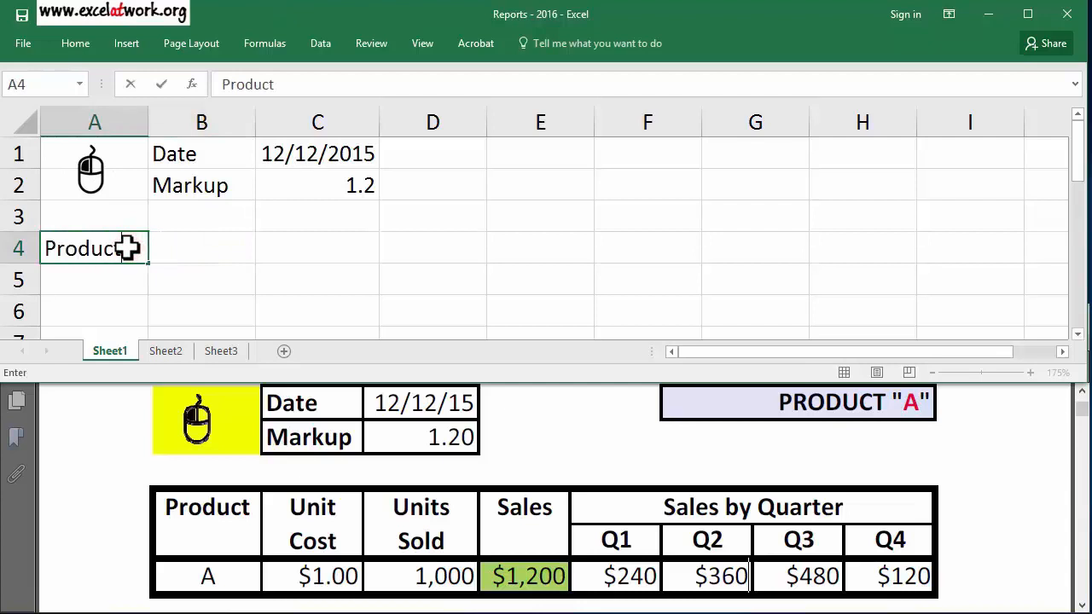
key(Tab)
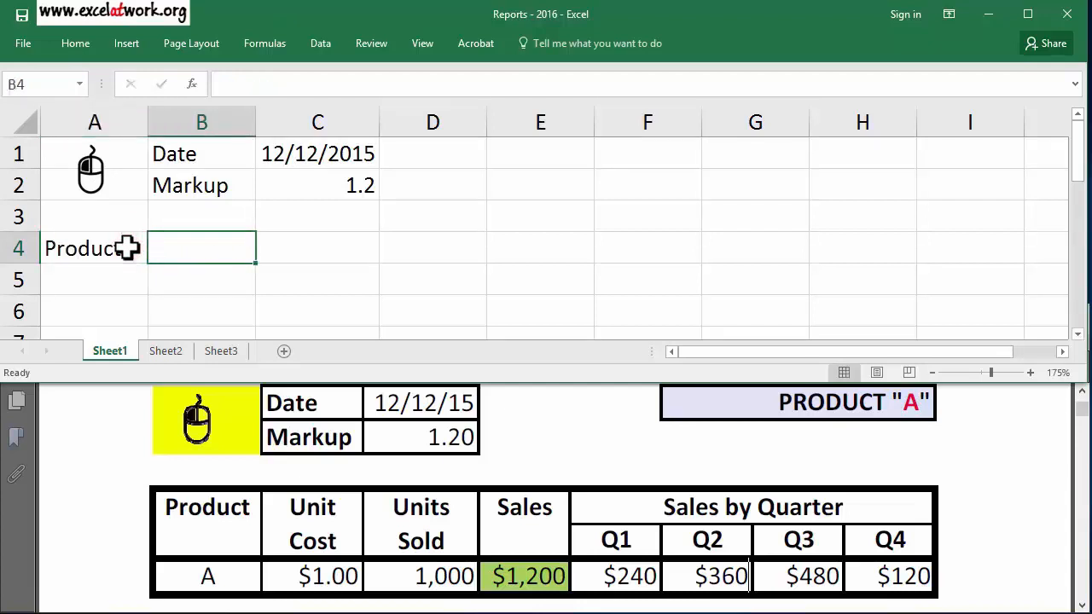
text(Unit Cost)
key(Tab)
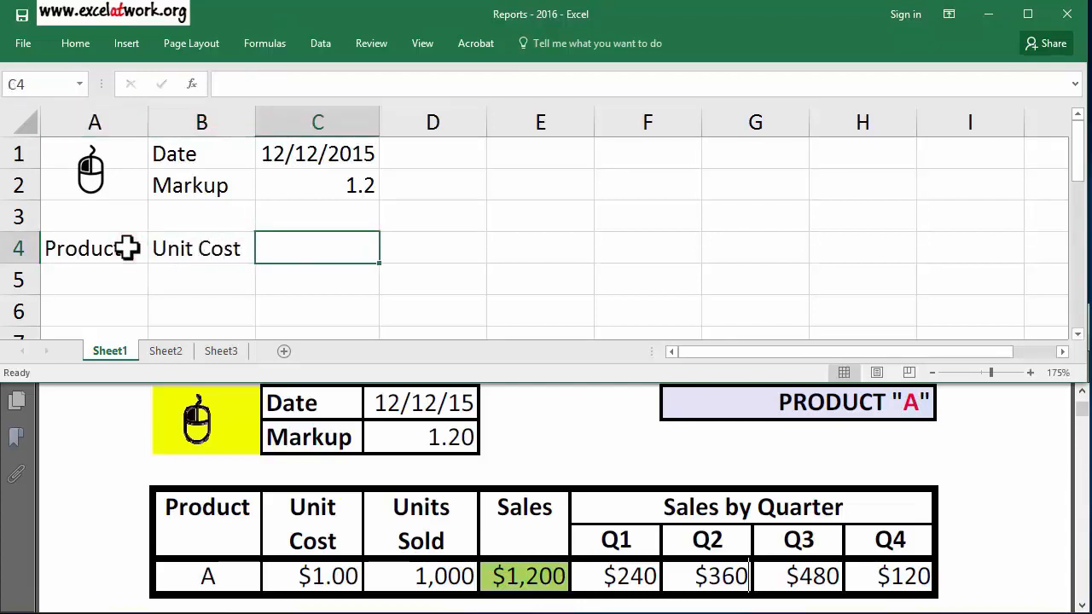
text(Units Sold)
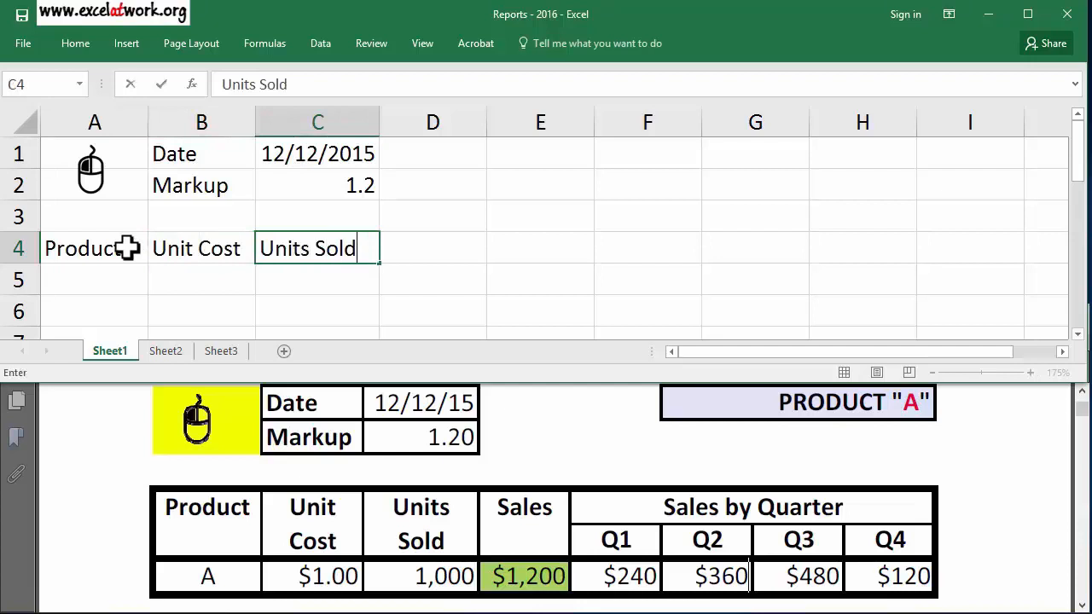
key(Tab)
text(Sales)
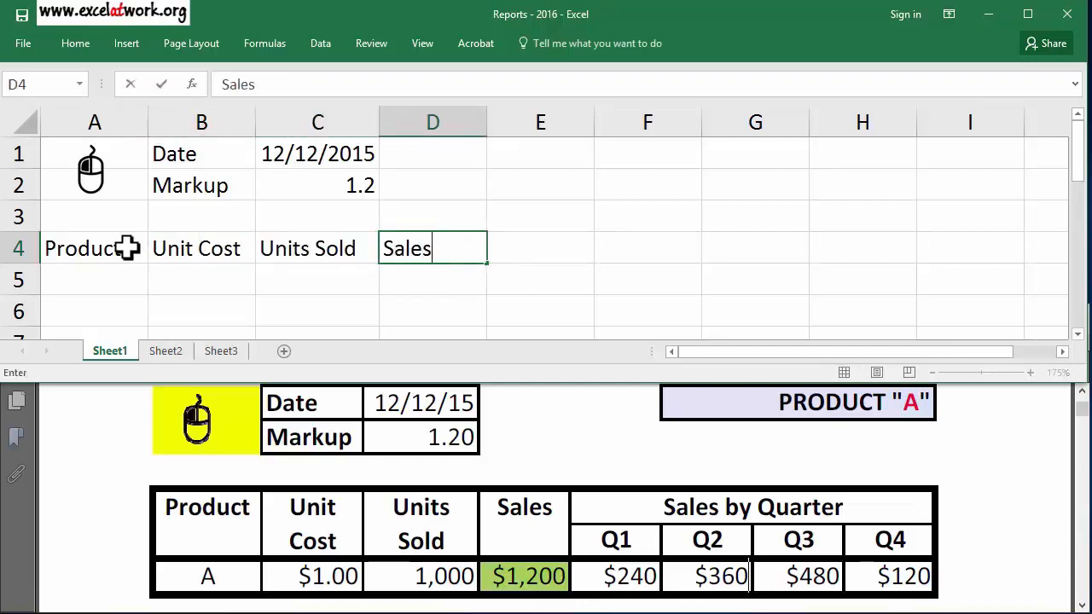
key(Tab)
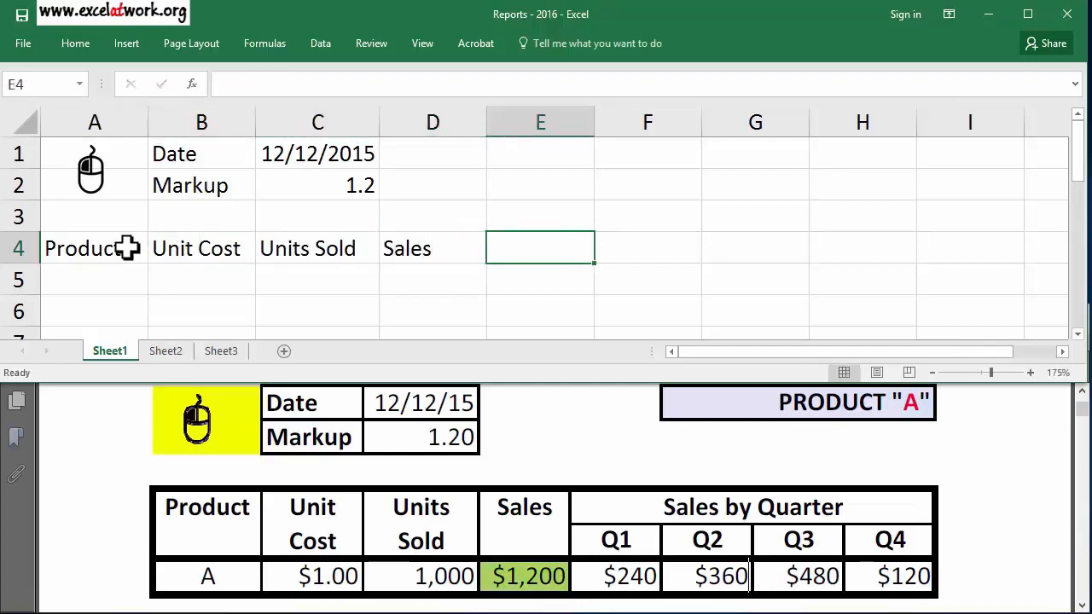
Enter Q1 in E4 and fill the series across to Q4 in H4
text(Q1)
key(Return)
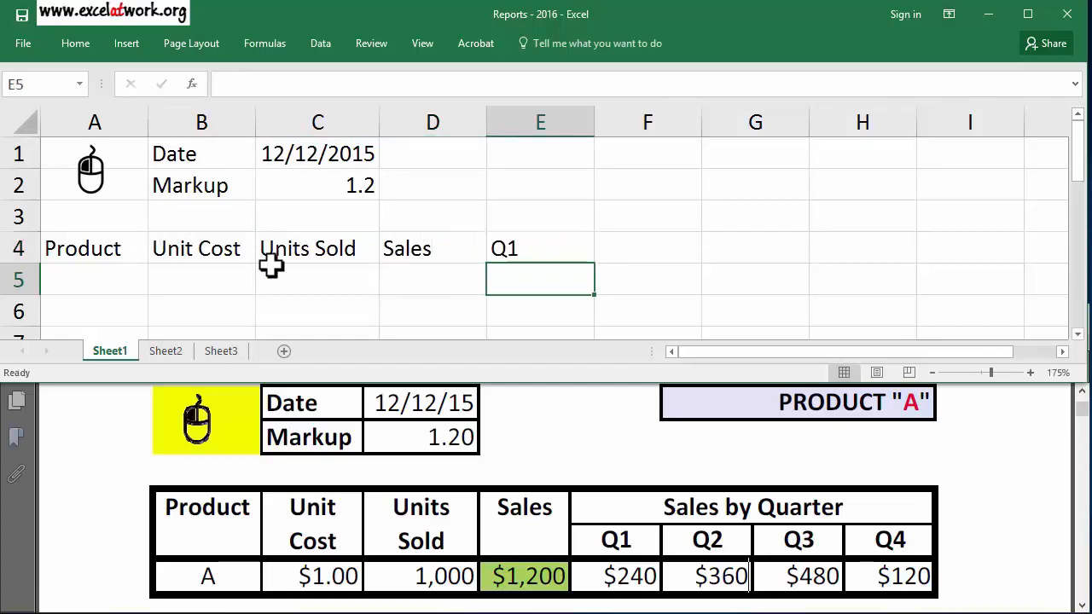
click(526, 247)
drag(595, 261, 874, 238)
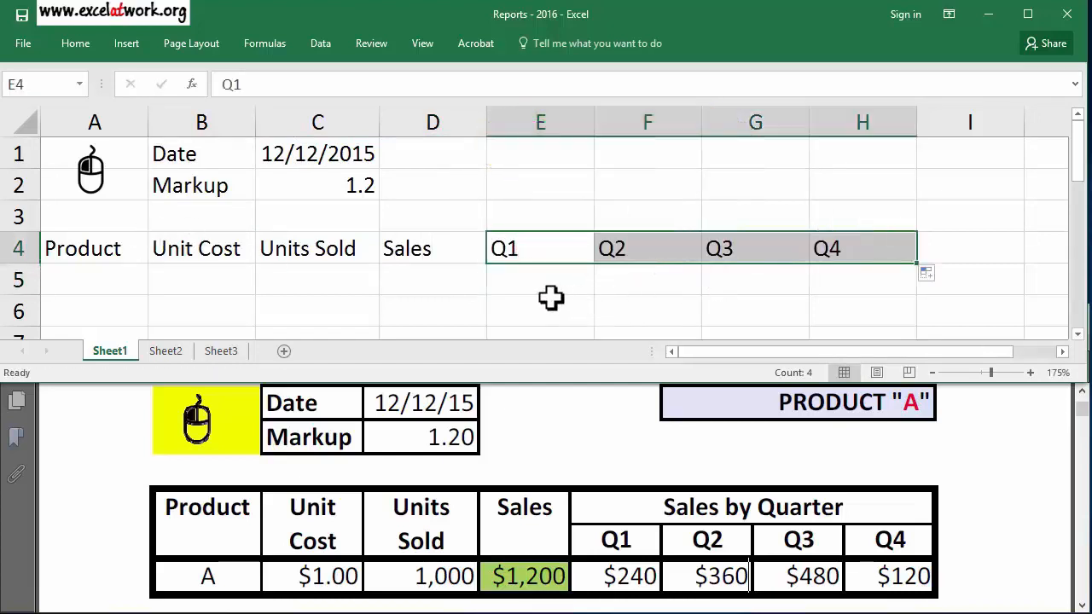
Move the Q1 to Q4 headings down to E5:H5 and enter the heading Sales by Quarter in E4
click(550, 279)
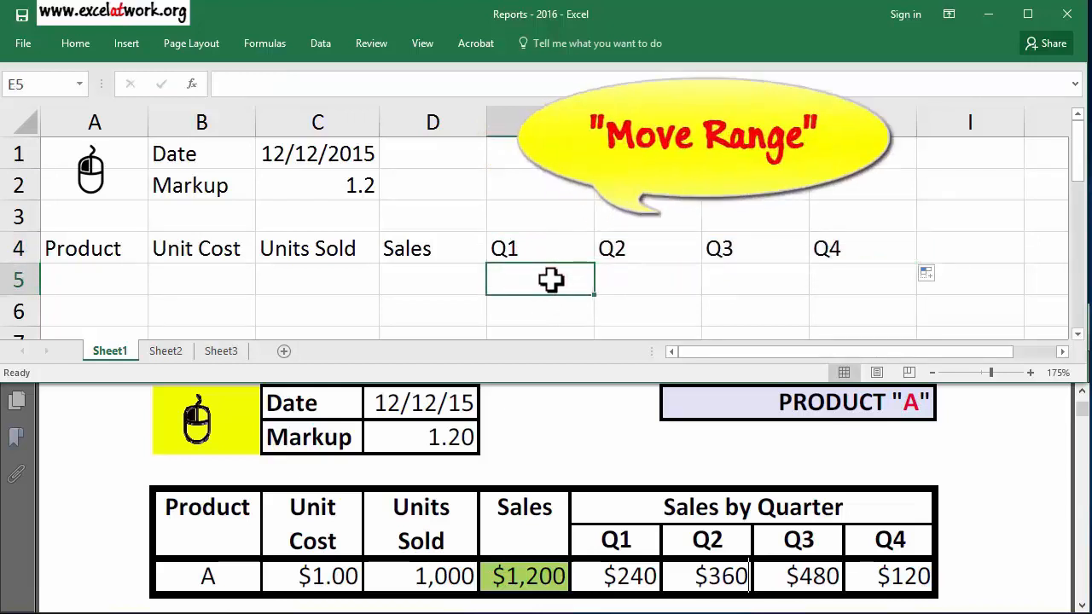
drag(541, 256, 691, 283)
click(558, 251)
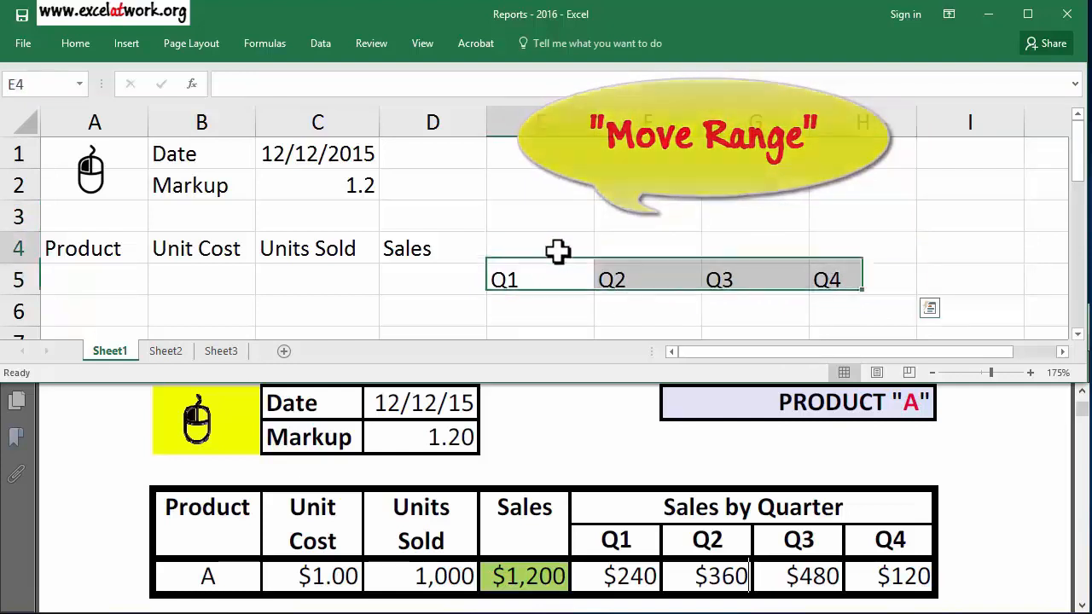
text(Sales b)
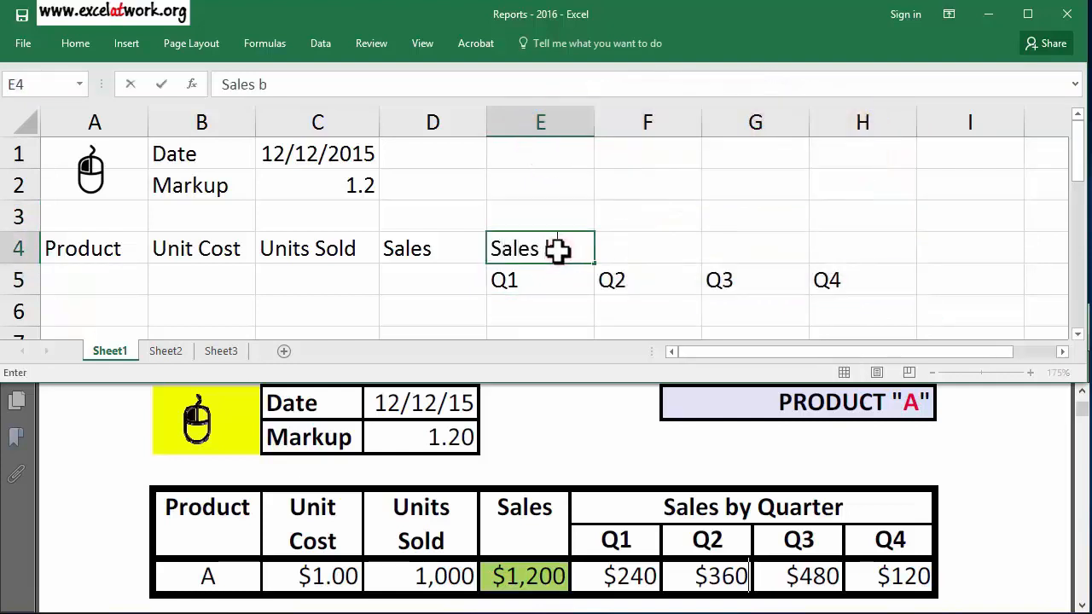
text(y Quarter)
key(Return)
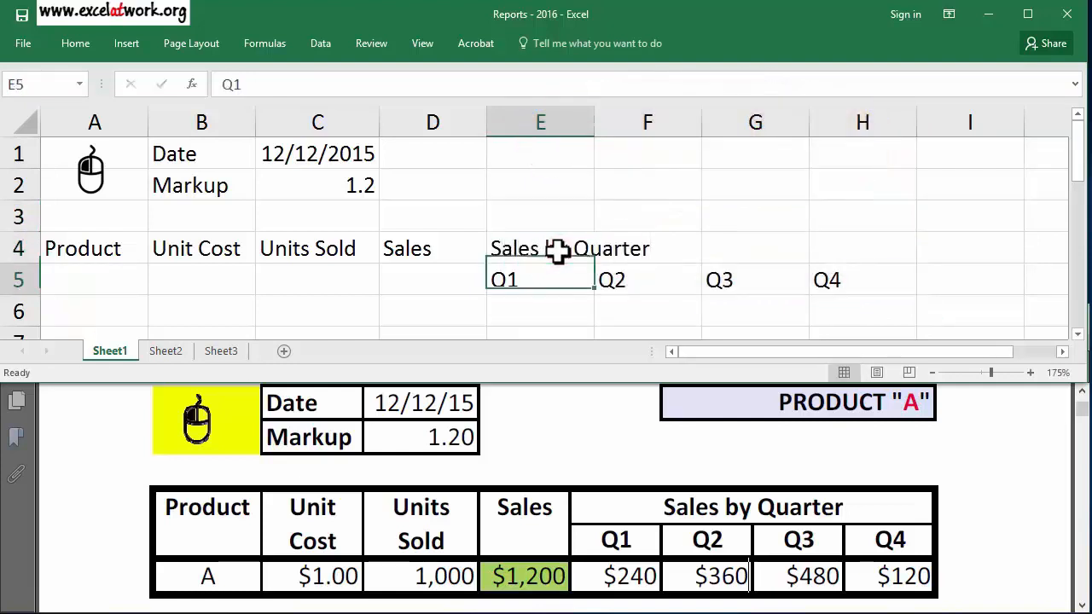
Enter product A in A6, unit cost 1 in B6, units sold 1000 in C6 and sales 1200 in D6
key(Down)
key(Left)
key(Left)
key(Left)
key(Left)
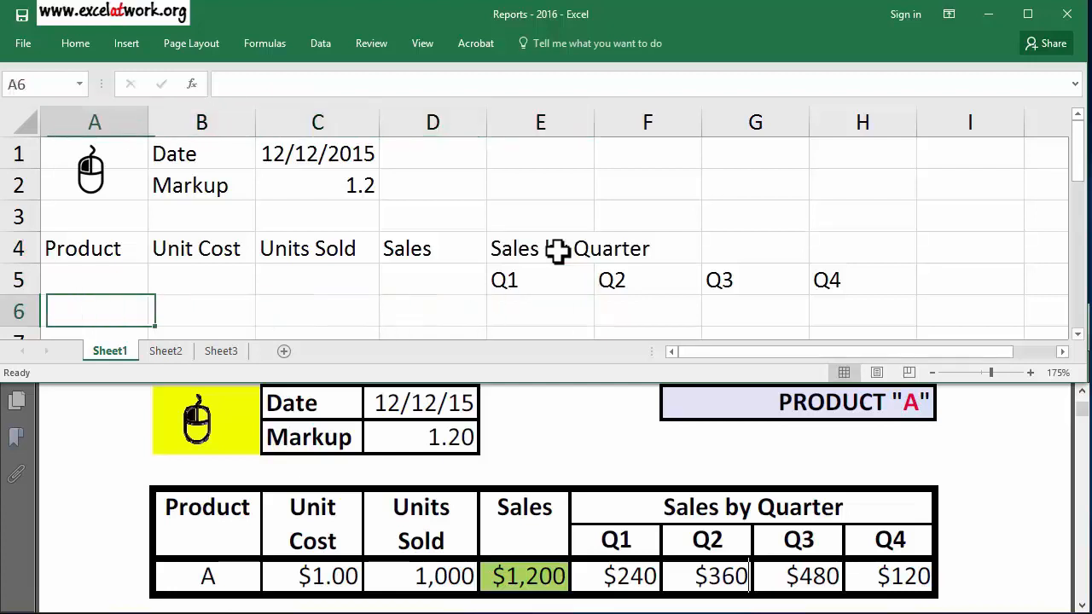
key(F2)
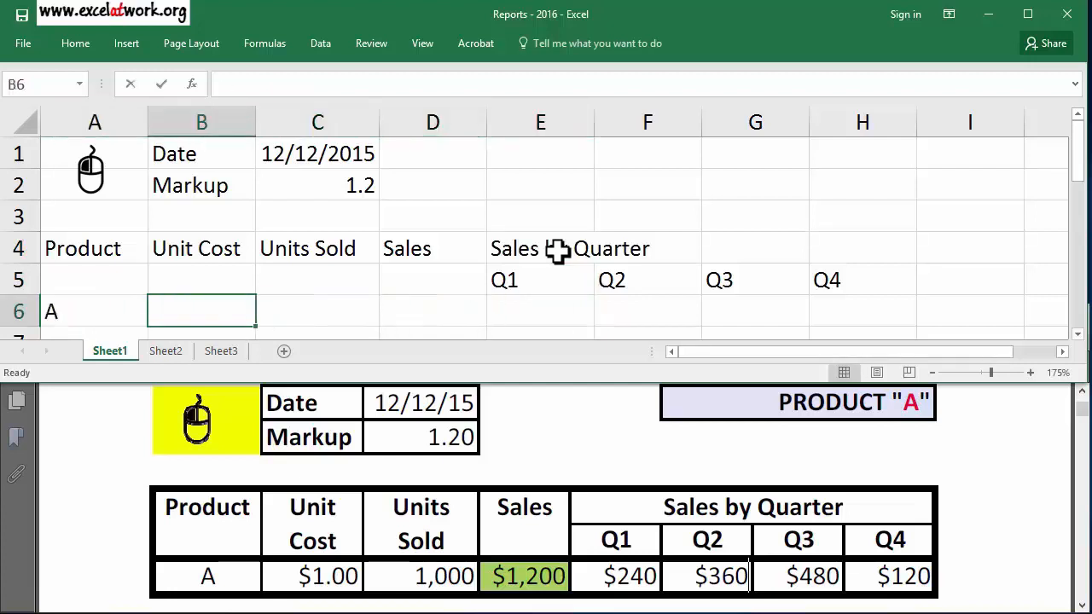
text(1)
key(Tab)
text(1000)
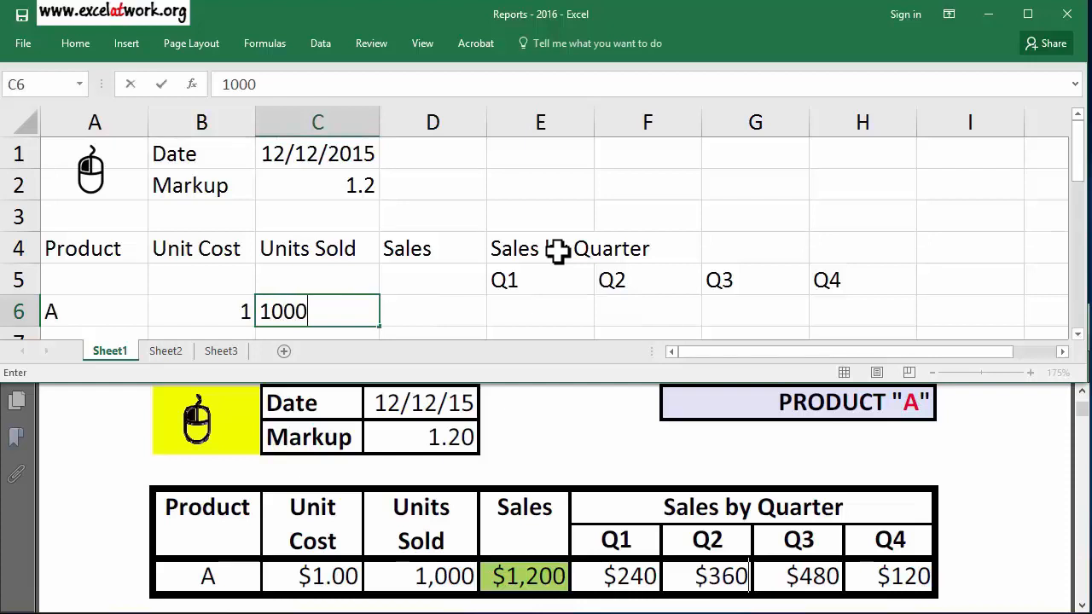
key(Tab)
text(1200)
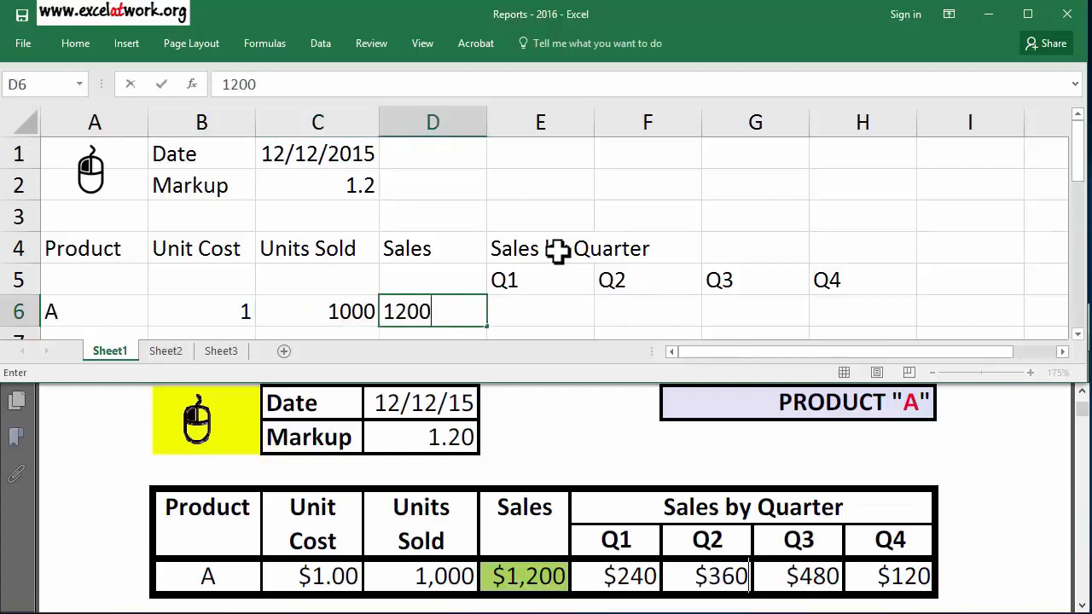
key(Tab)
Enter the quarterly sales 240, 360, 480 and 120 in cells E6 to H6
text(240)
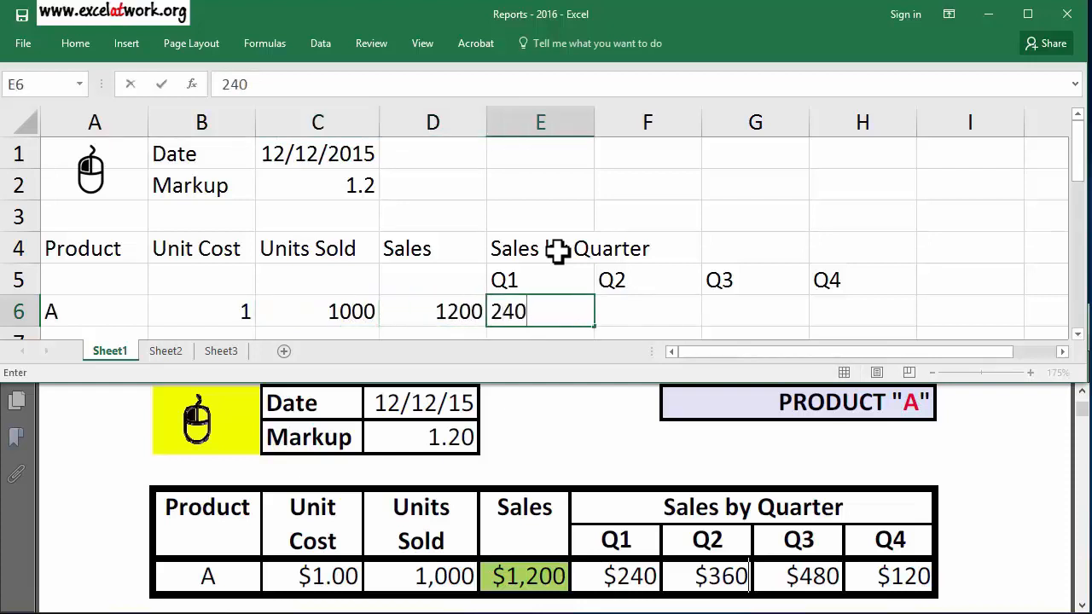
key(Tab)
text(360)
key(Tab)
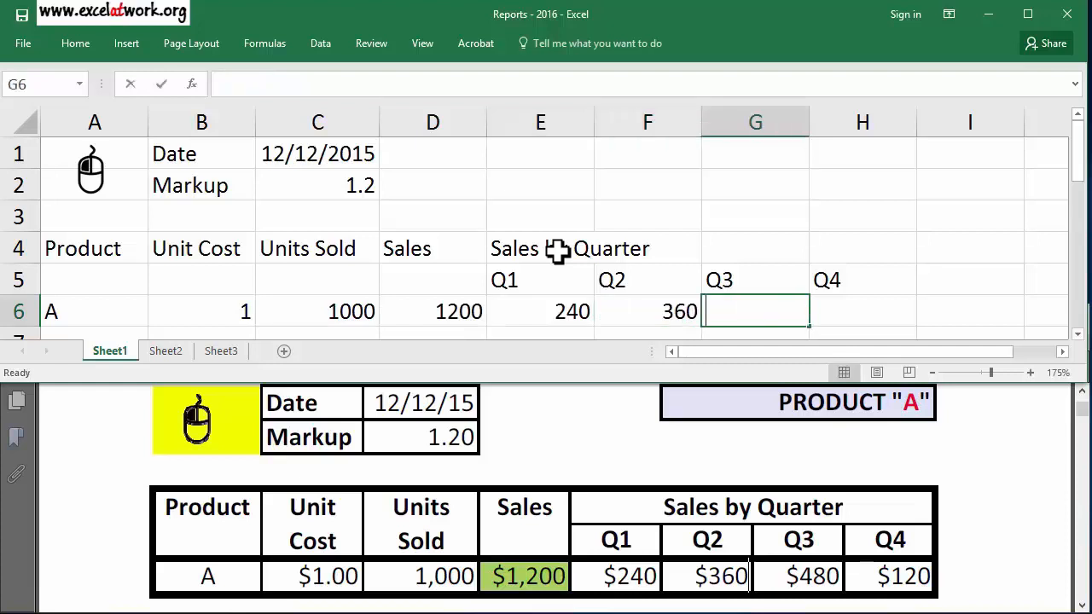
text(480)
key(Tab)
text(120)
key(ctrl+Return)
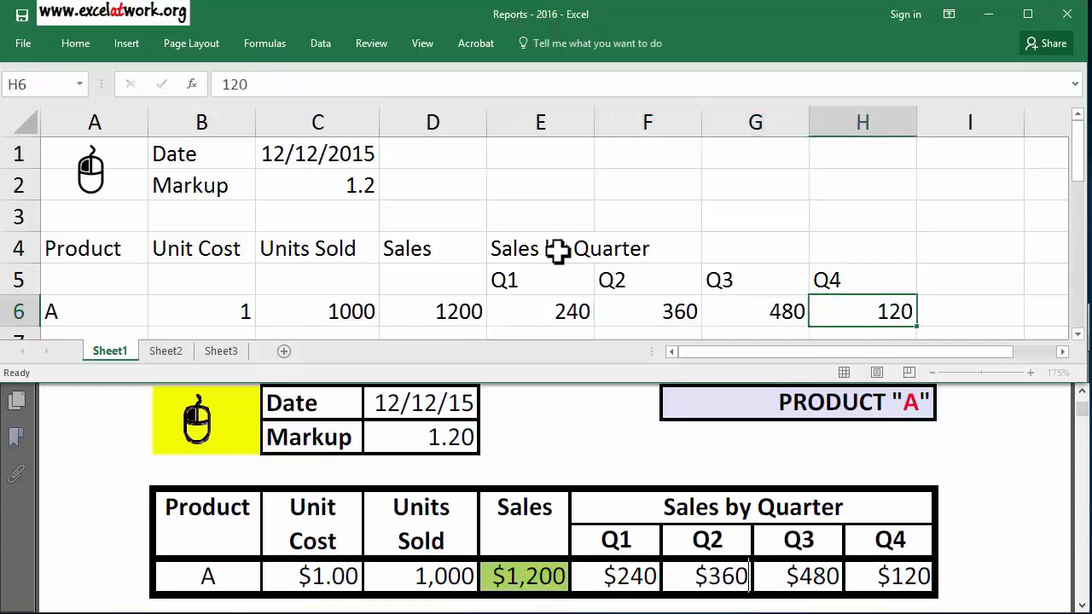
Enter the title Product "A" in cell H1
key(Up)
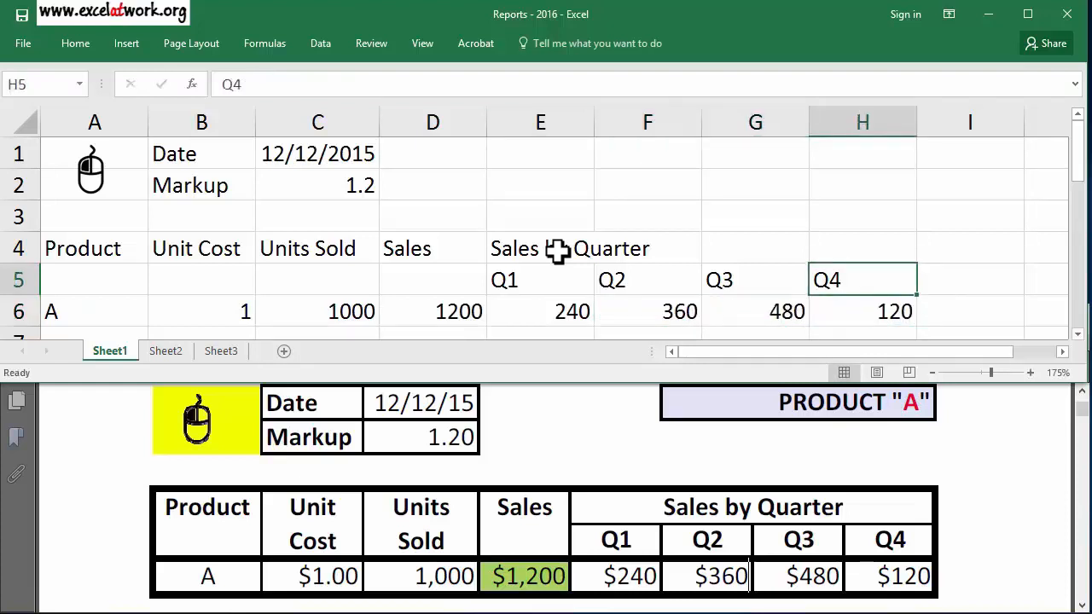
click(842, 154)
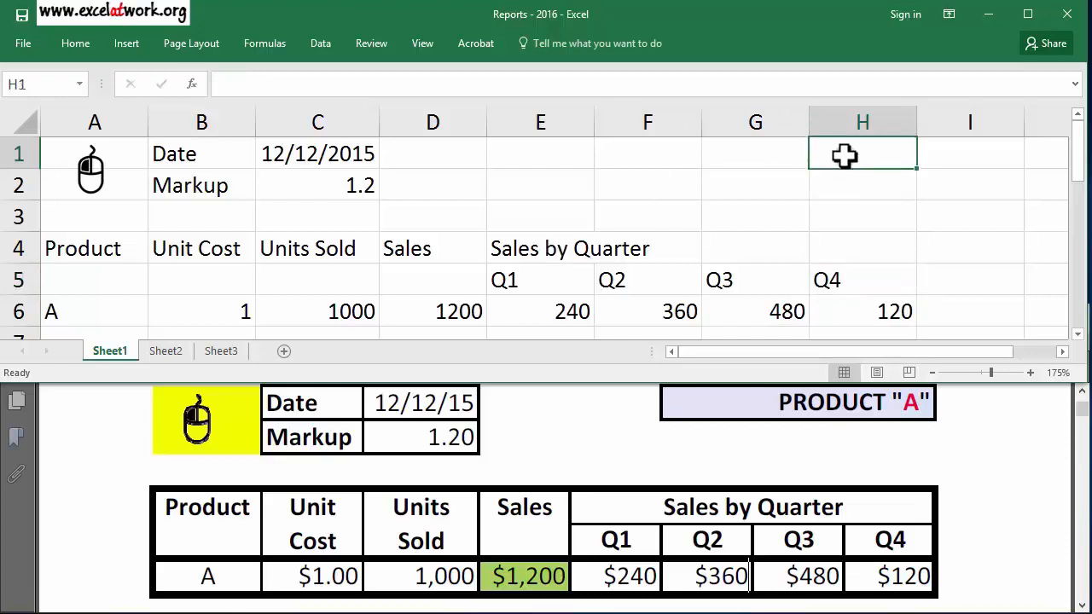
text(Product )
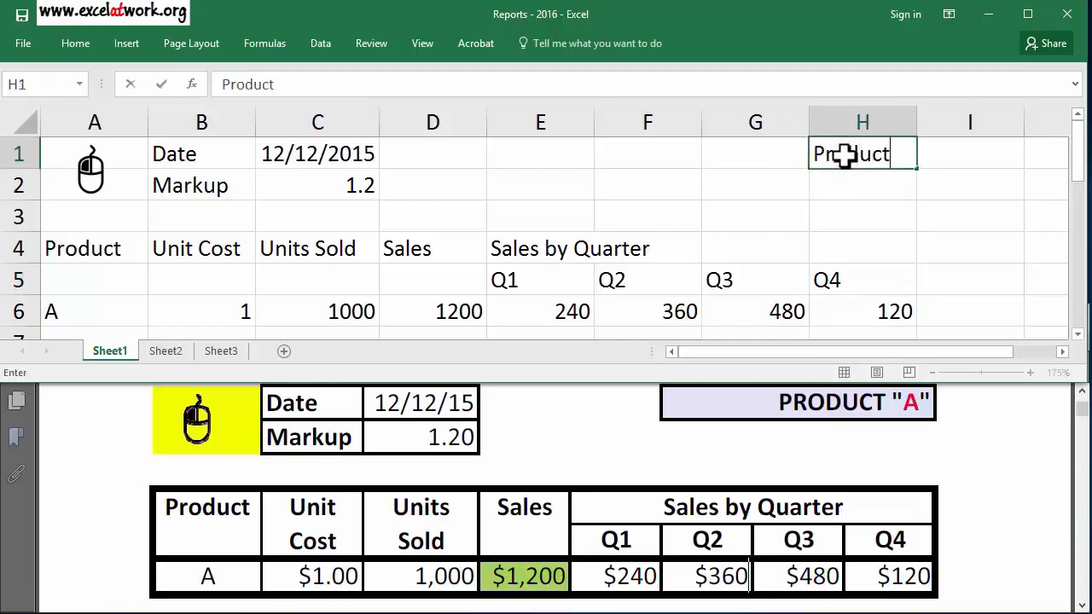
text("A")
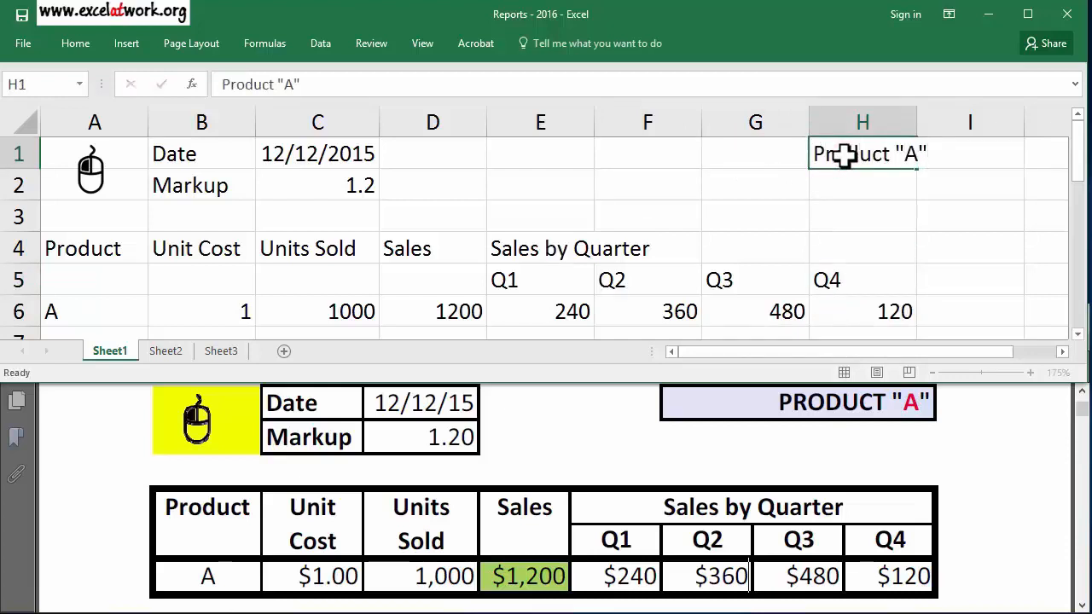
key(Return)
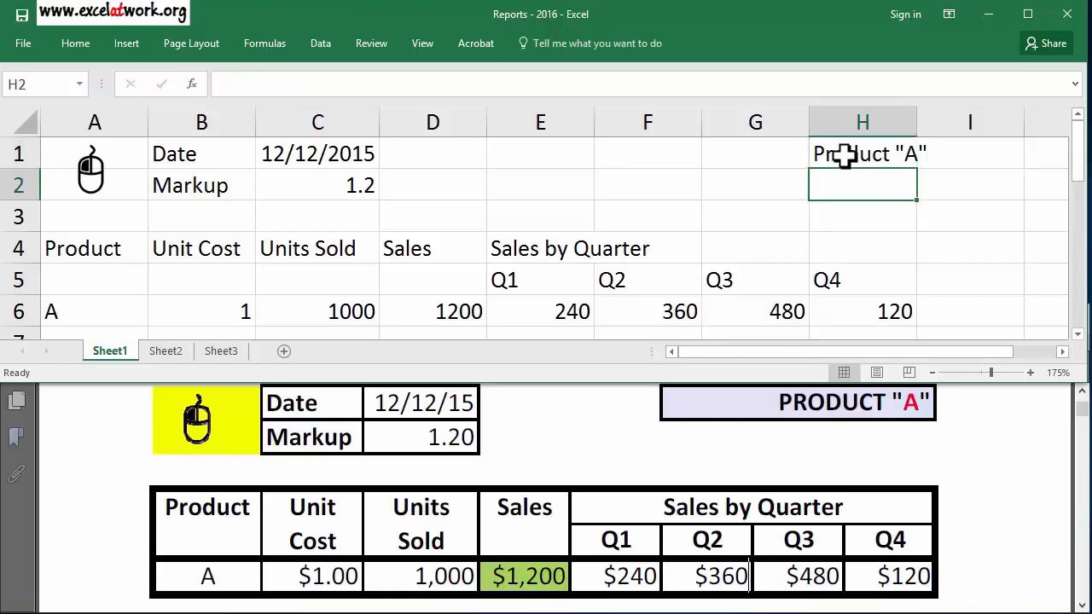